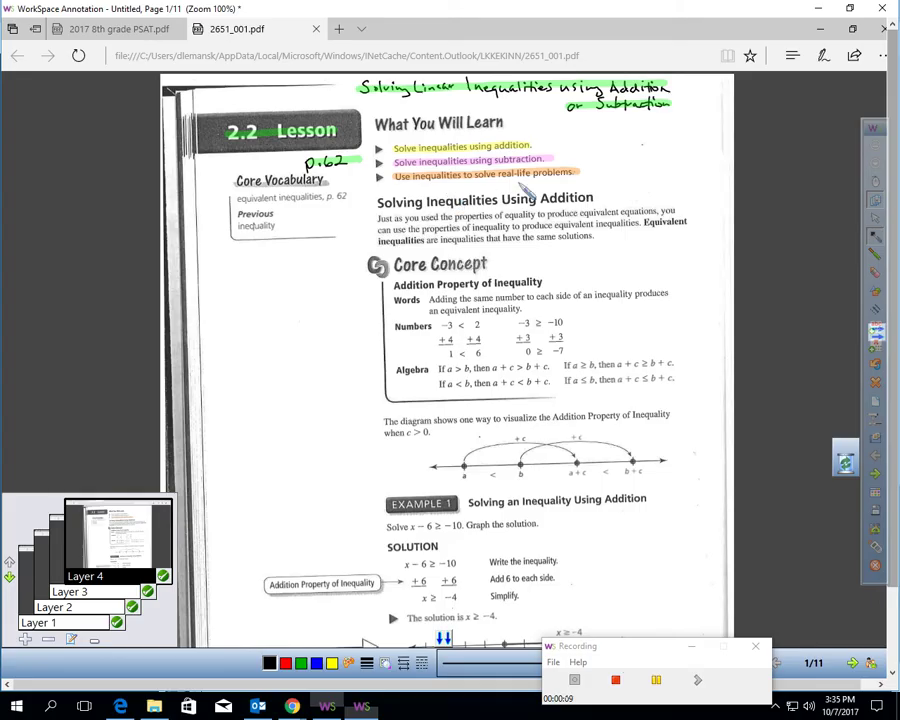
Advance from page 1 to page 2 of 11, the 2.2 Lesson page.
click(876, 477)
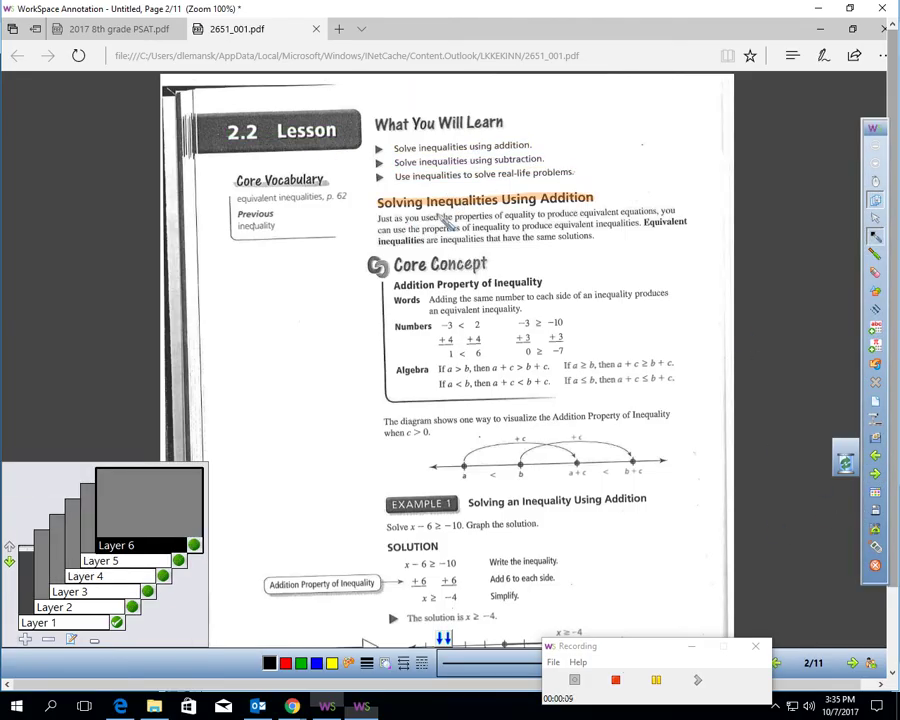
Highlight the opening sentence in cyan and the definition in green, and ink an arrow at 'equations'.
click(133, 607)
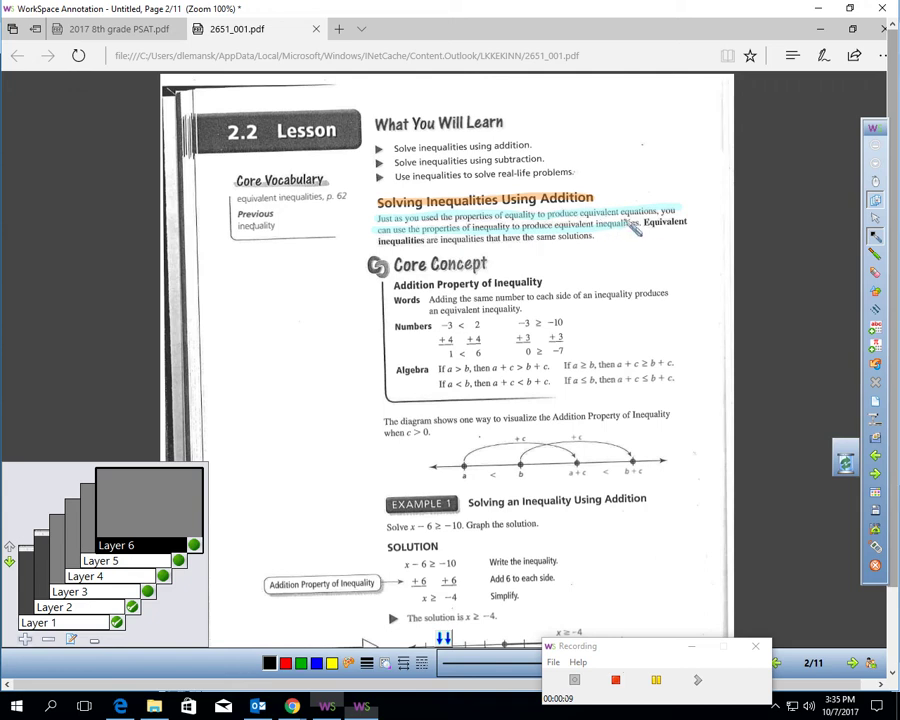
drag(650, 226, 675, 228)
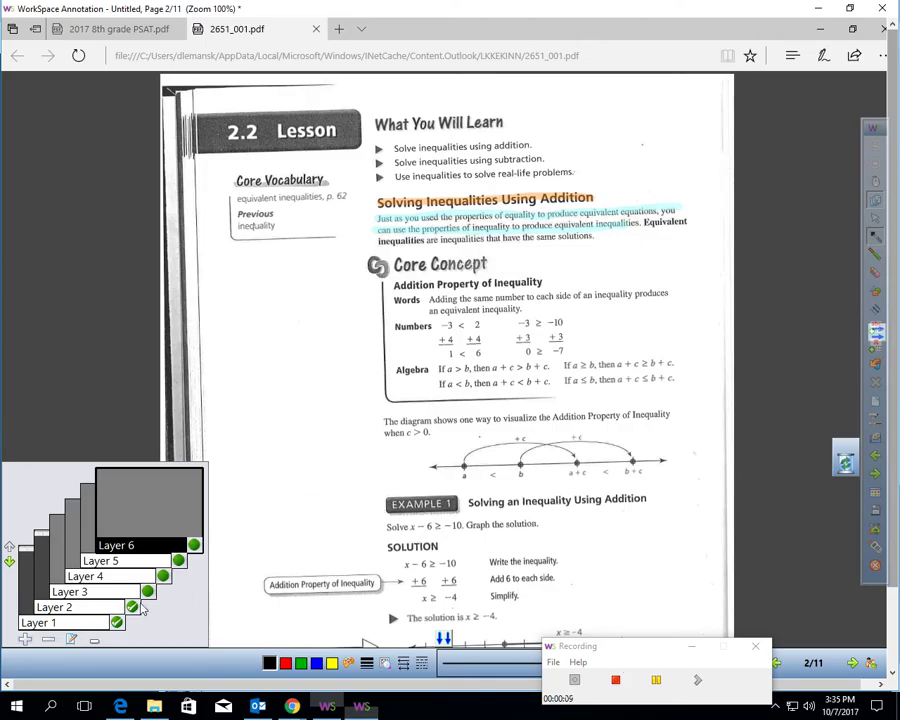
drag(643, 222, 605, 238)
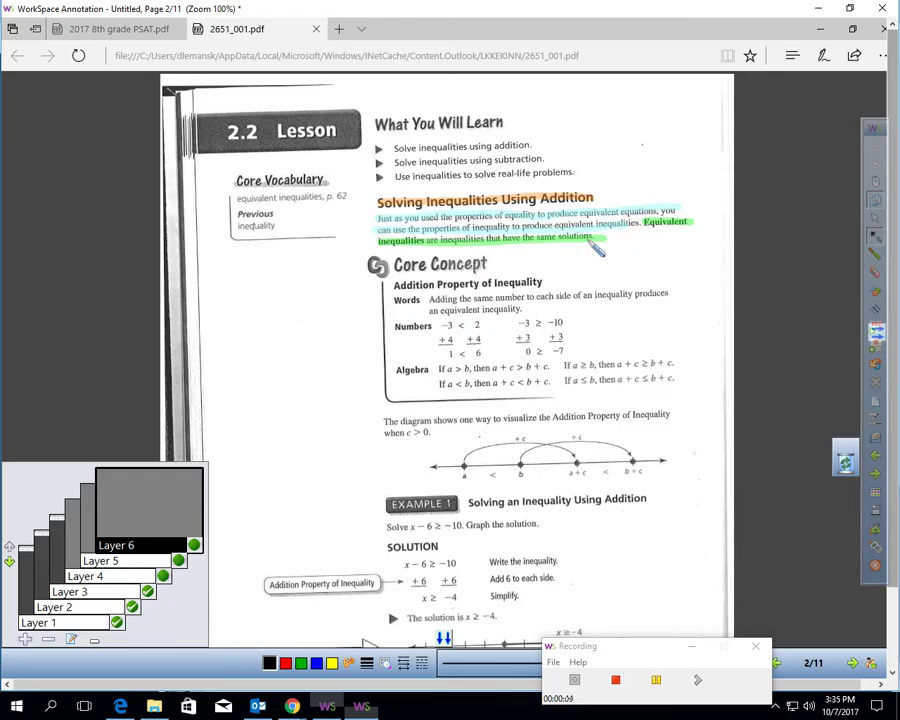
click(120, 596)
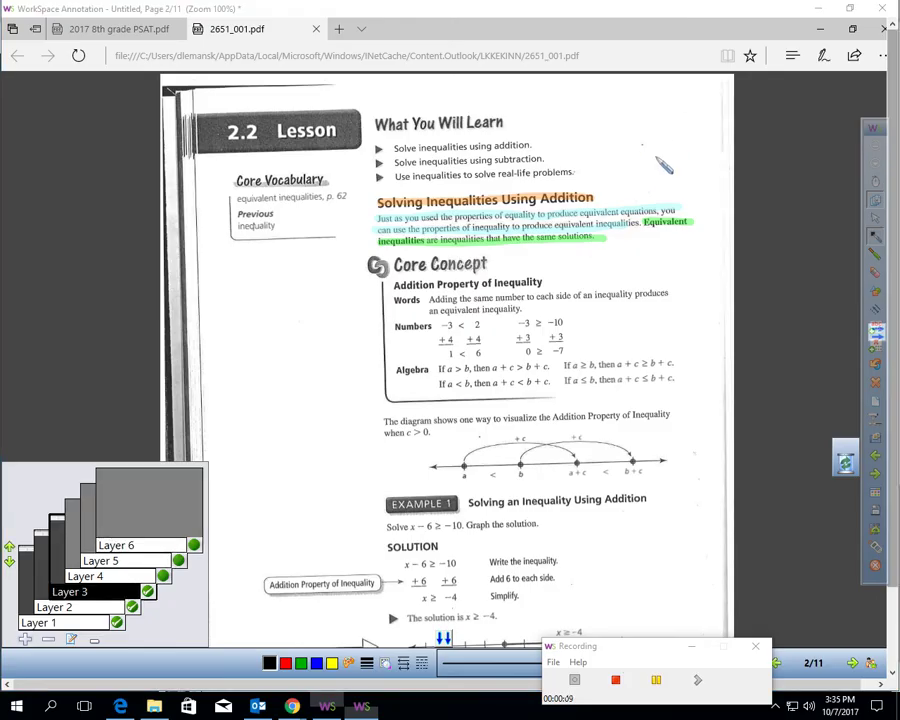
mouse_move(632, 172)
mouse_down()
mouse_move(622, 204)
mouse_move(630, 196)
mouse_up()
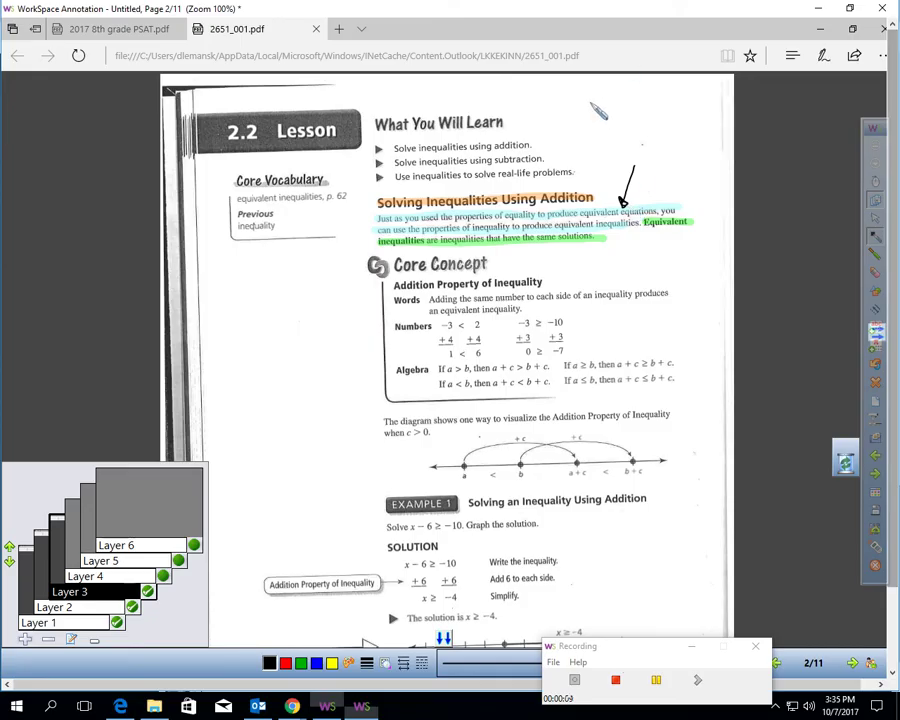
Handwrite x − 3 = 5, +3 +3, x = 8 above the arrow and show the yellow Addition Property highlight.
mouse_move(563, 102)
mouse_down()
mouse_move(577, 116)
mouse_move(563, 116)
mouse_move(634, 110)
mouse_move(636, 100)
mouse_up()
drag(577, 126, 588, 126)
mouse_move(582, 120)
mouse_down()
mouse_move(582, 131)
mouse_move(623, 126)
mouse_up()
mouse_move(617, 120)
mouse_down()
mouse_move(617, 132)
mouse_move(629, 130)
mouse_up()
mouse_move(573, 141)
mouse_down()
mouse_move(628, 143)
mouse_move(590, 160)
mouse_up()
drag(607, 150, 618, 156)
drag(630, 146, 628, 161)
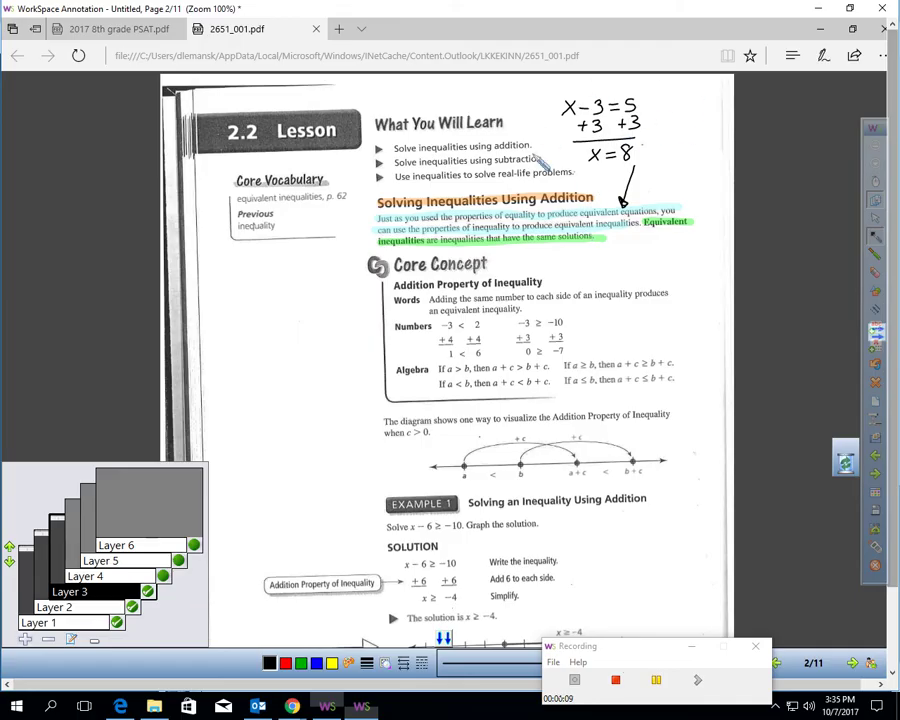
drag(638, 124, 631, 132)
click(162, 577)
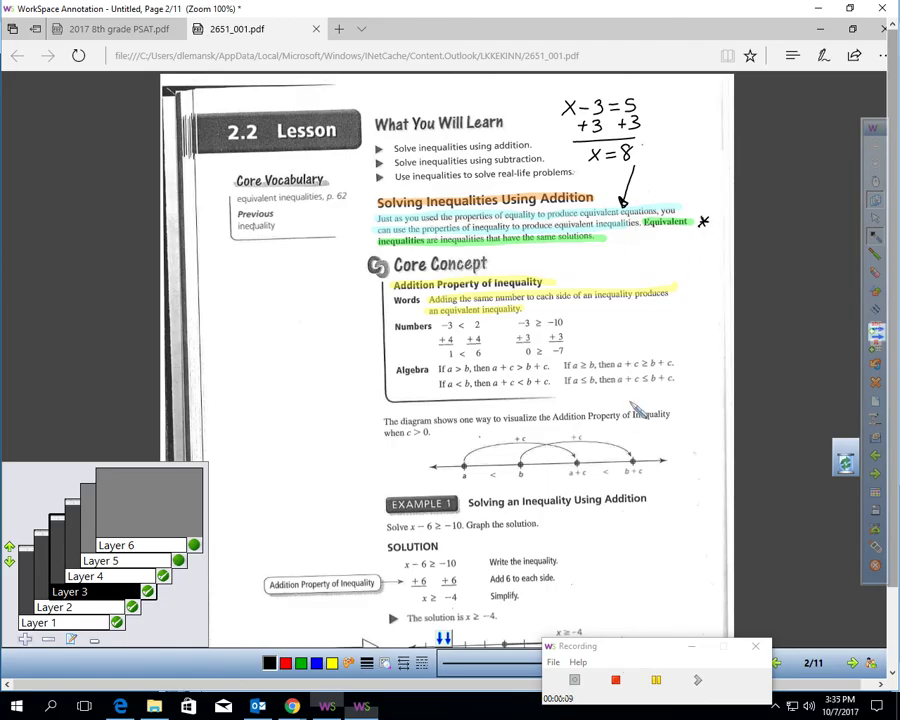
Show the pink first Numbers example, circle and tick 1 < 6, and highlight the −3 ≥ −10 column.
click(179, 561)
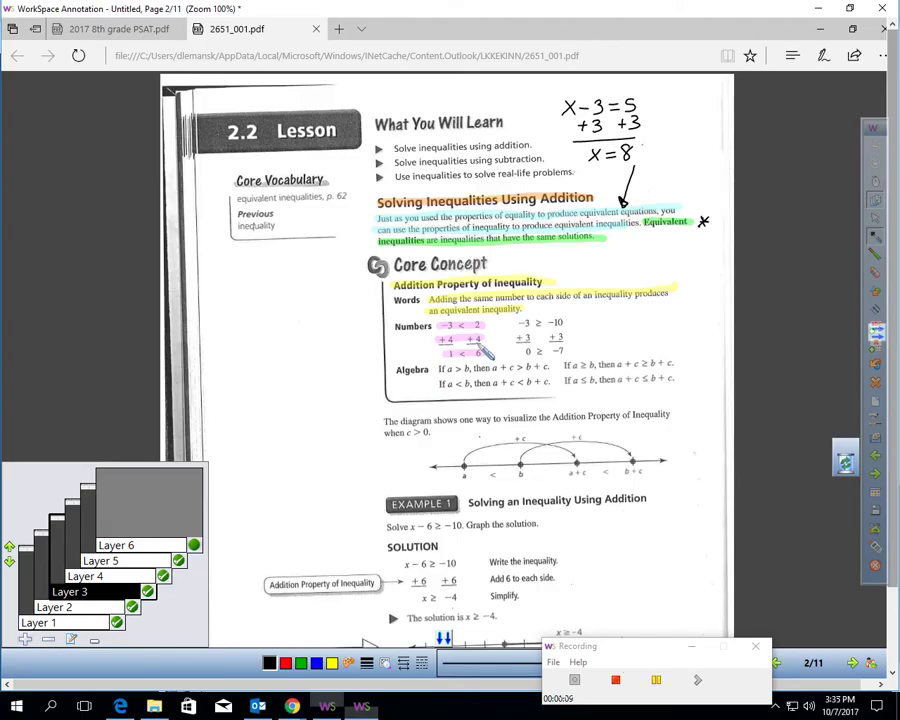
mouse_move(455, 370)
mouse_down()
mouse_move(485, 361)
mouse_move(490, 350)
mouse_move(453, 368)
mouse_up()
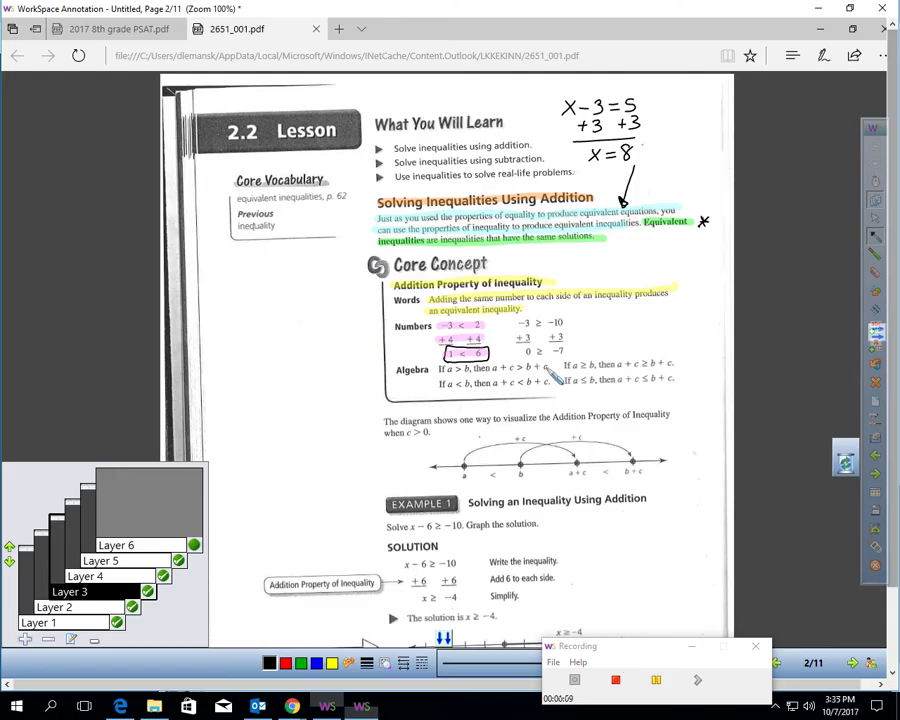
drag(492, 349, 506, 344)
drag(521, 322, 527, 336)
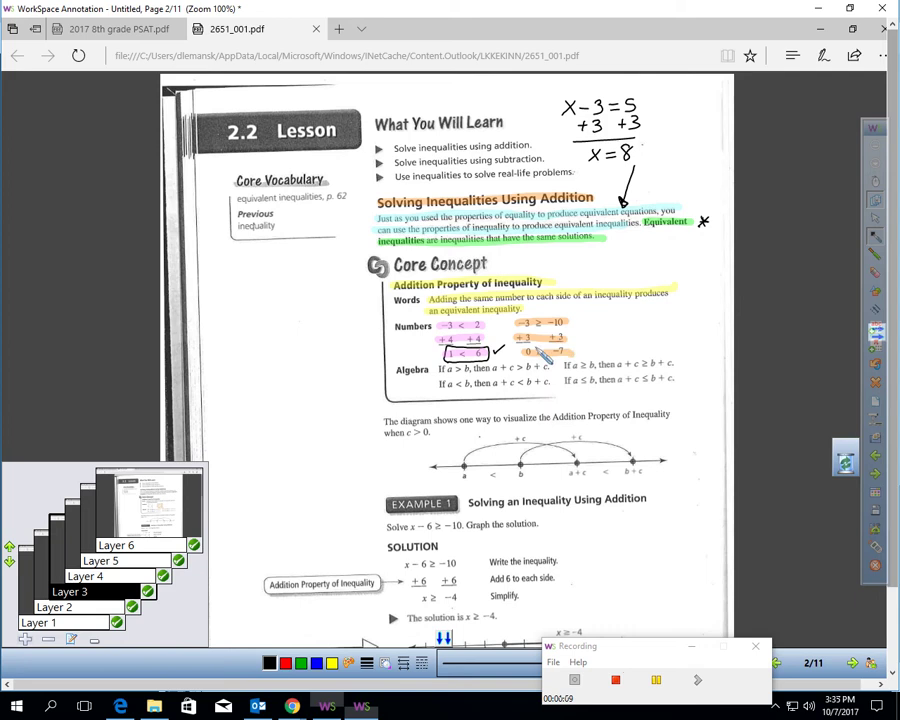
Box the result 0 ≥ −7, tick the 'Adding the same number' sentence, and turn to page 3.
mouse_move(540, 352)
mouse_down()
mouse_move(518, 358)
mouse_move(572, 360)
mouse_move(572, 343)
mouse_move(555, 349)
mouse_up()
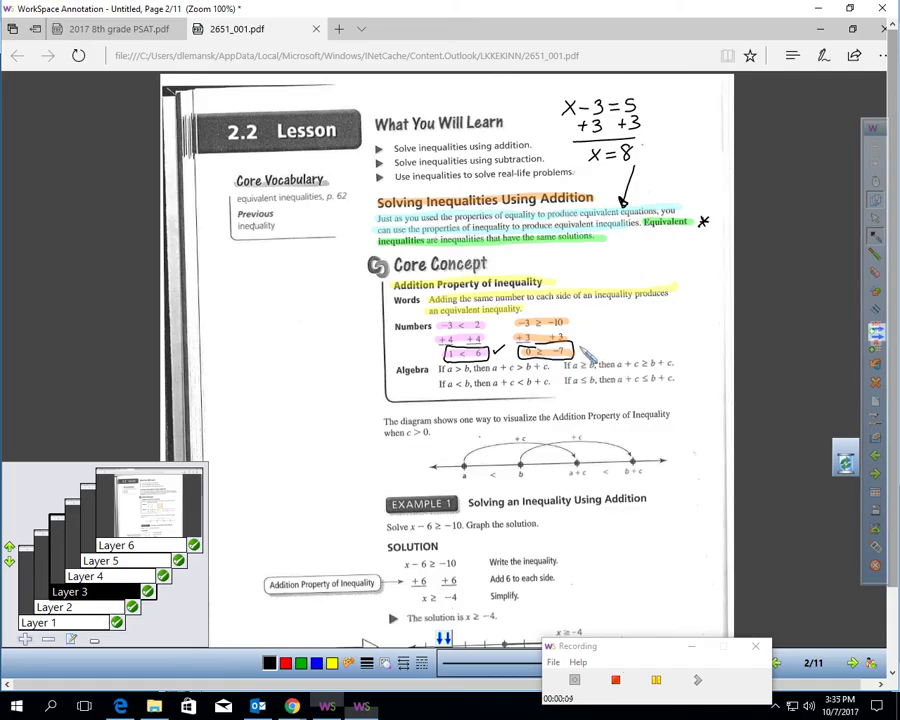
mouse_move(677, 287)
mouse_down()
mouse_move(684, 292)
mouse_move(695, 279)
mouse_up()
click(876, 477)
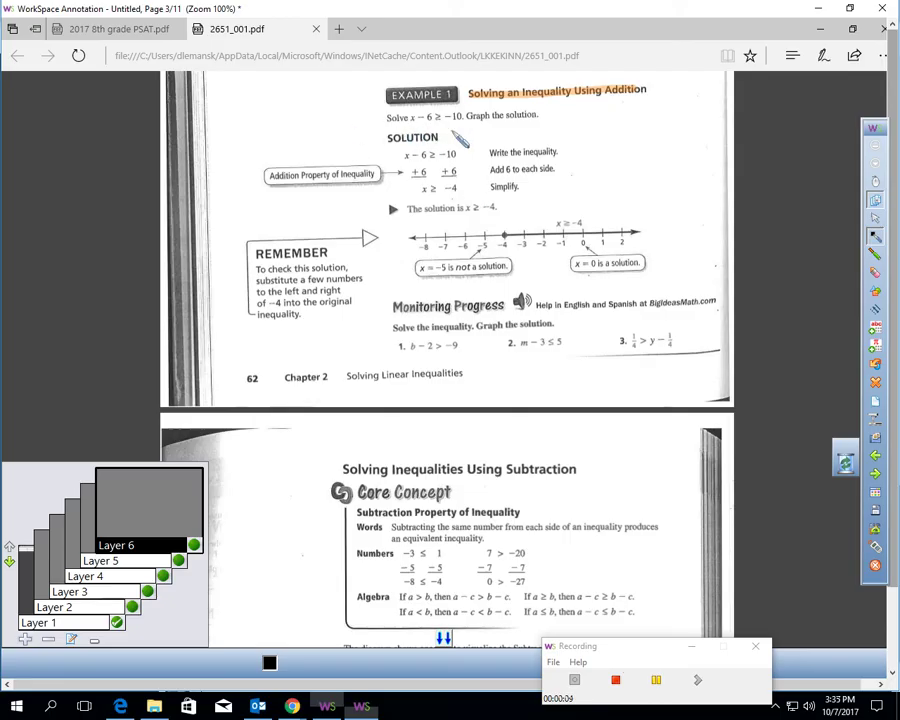
Show green and cyan highlights on Example 1's first two steps and strike through the 6 in x − 6 ≥ −10.
click(132, 608)
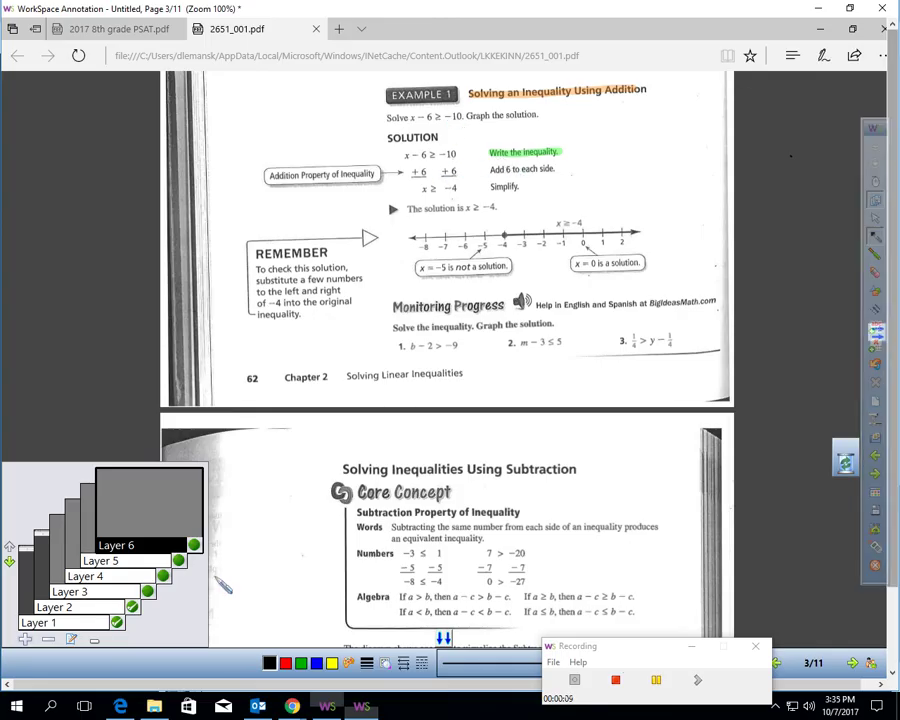
click(147, 592)
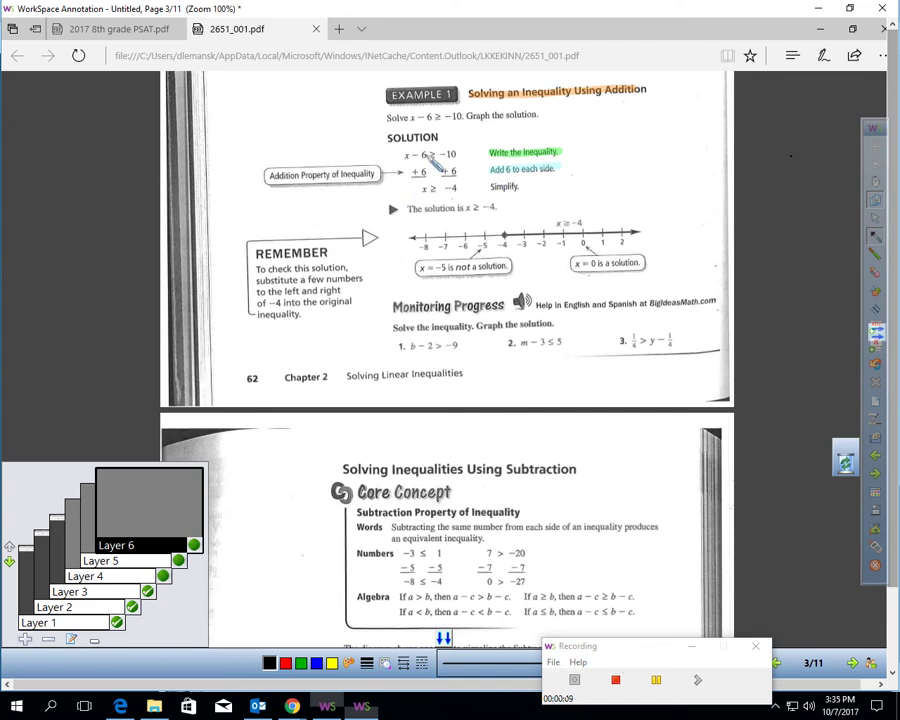
click(163, 576)
drag(423, 148, 414, 175)
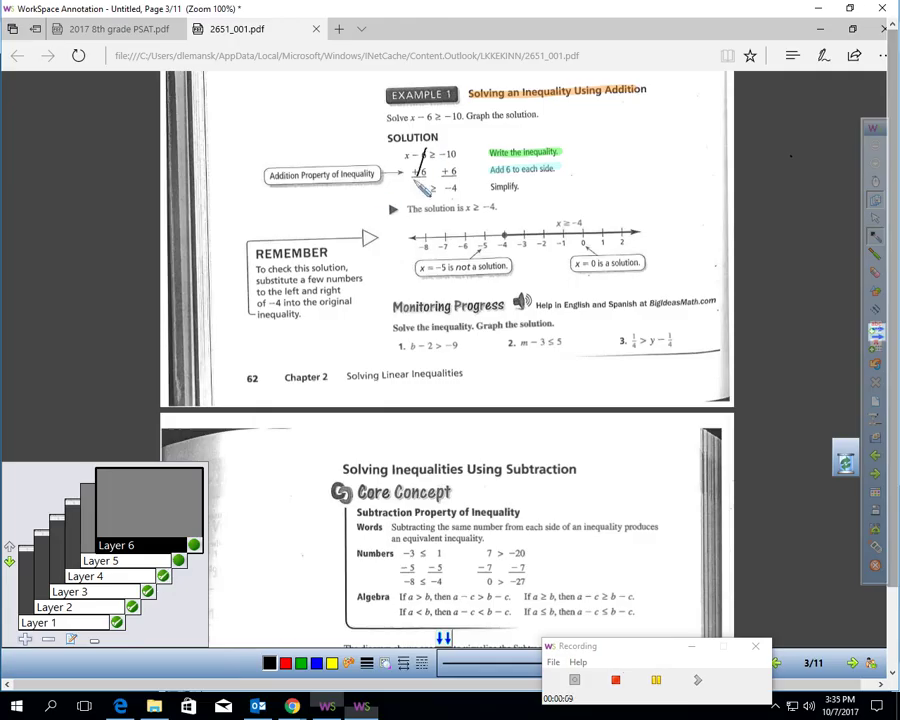
Show the ellipse around 'Graph the solution' and draw an arrow from it to the number line on Layer 5.
click(178, 561)
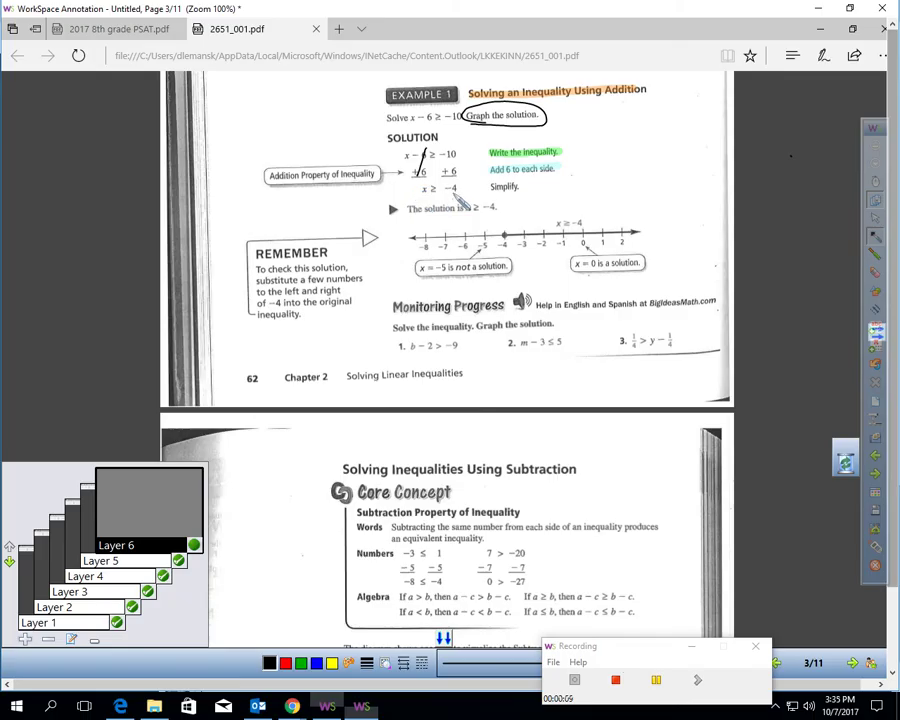
click(550, 128)
click(480, 379)
click(157, 561)
mouse_move(547, 121)
mouse_down()
mouse_move(582, 127)
mouse_move(593, 160)
mouse_move(584, 200)
mouse_move(590, 190)
mouse_up()
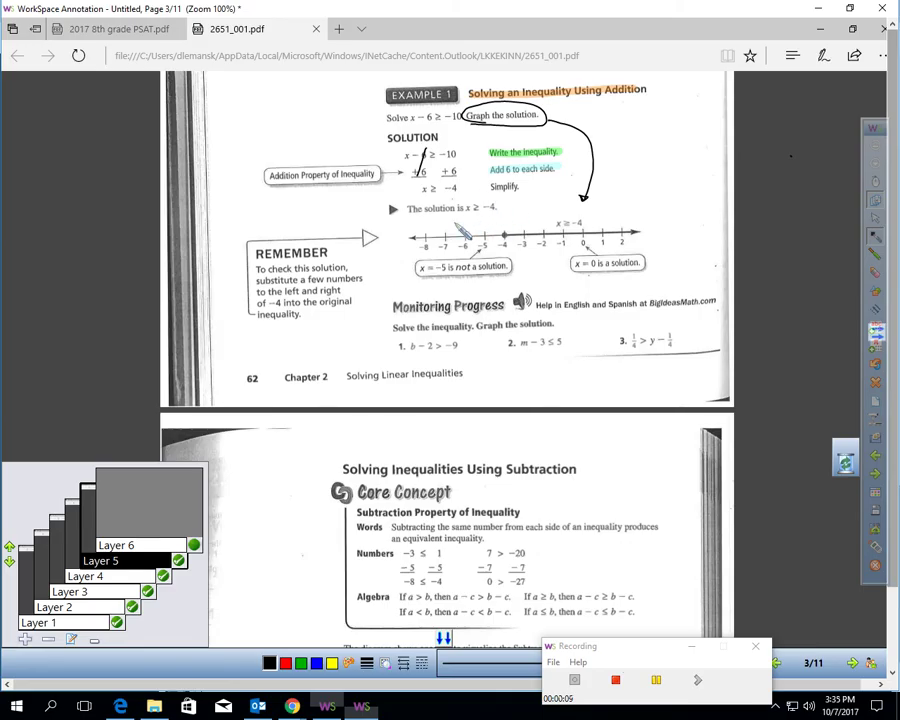
Circle x ≥ −4, graph it with a closed dot at −4 and a rightward ray, and show the 'Your try' note.
mouse_move(495, 197)
mouse_down()
mouse_move(503, 211)
mouse_move(472, 199)
mouse_up()
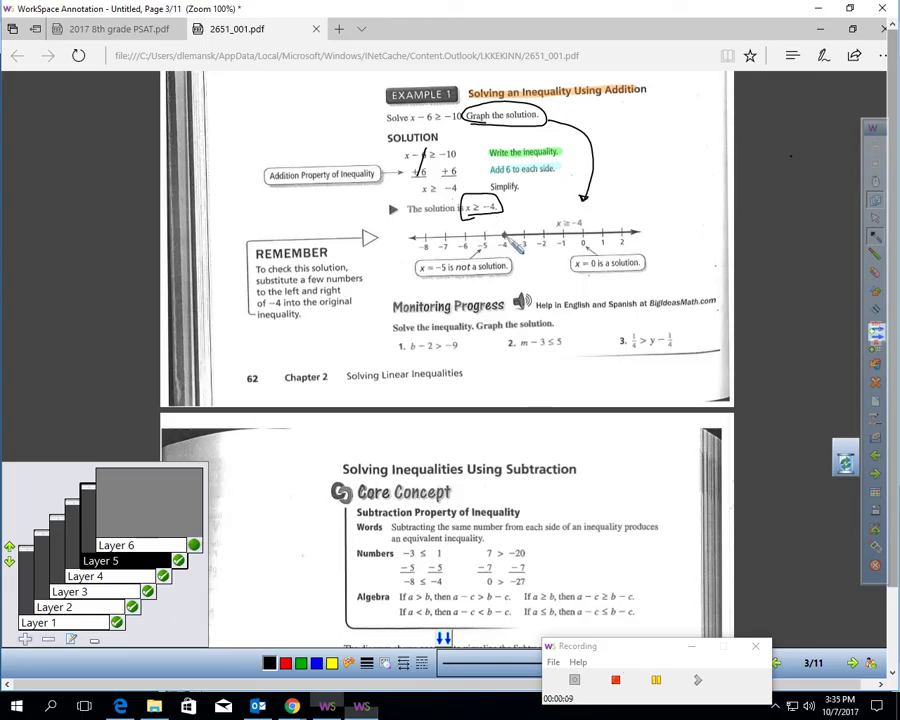
click(505, 235)
drag(508, 236, 638, 238)
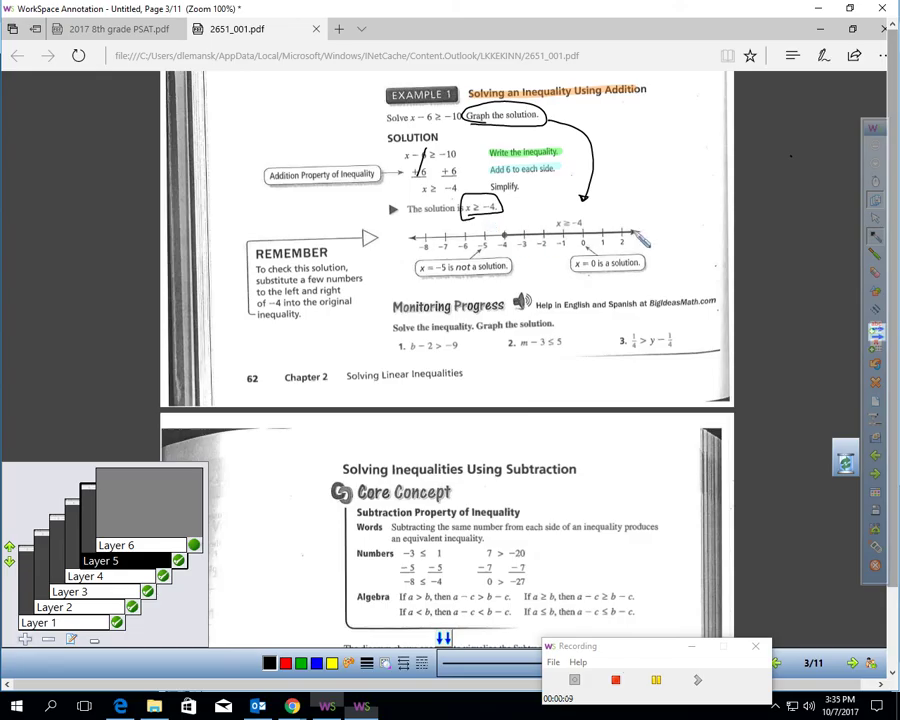
click(194, 545)
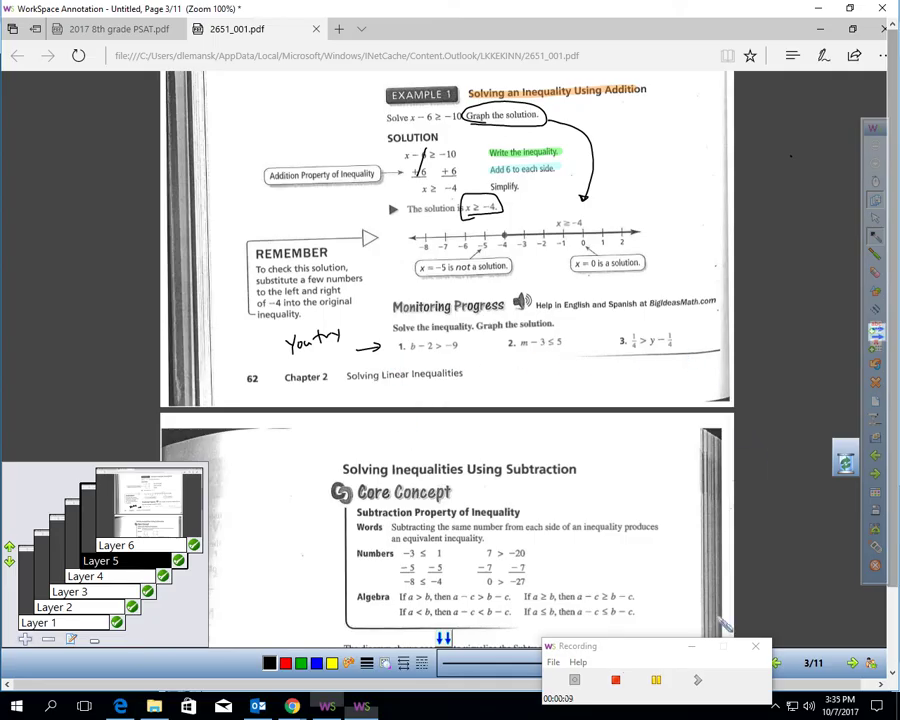
On page 4, turn the dash before 1/4 into a plus and box problem 3's fraction column.
click(657, 681)
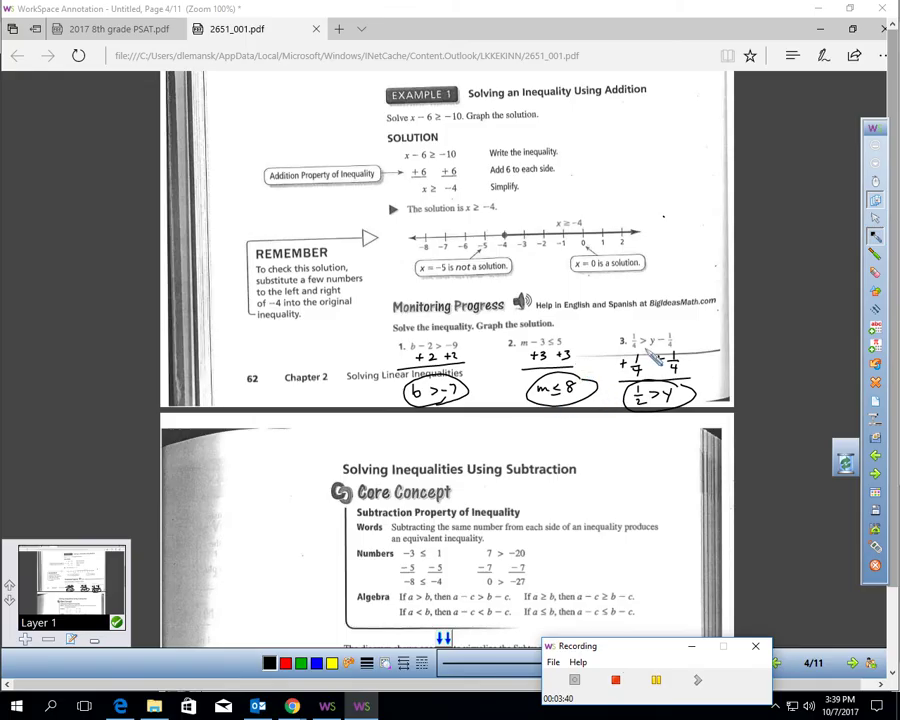
drag(661, 351, 662, 364)
drag(622, 352, 638, 331)
mouse_move(634, 388)
mouse_down()
mouse_move(637, 336)
mouse_move(636, 380)
mouse_up()
Write → 2/4 above problem 3, underline y − 1/4 and the word 'Graph', then go to page 5.
mouse_move(645, 331)
mouse_down()
mouse_move(685, 322)
mouse_move(694, 330)
mouse_up()
drag(646, 350, 718, 350)
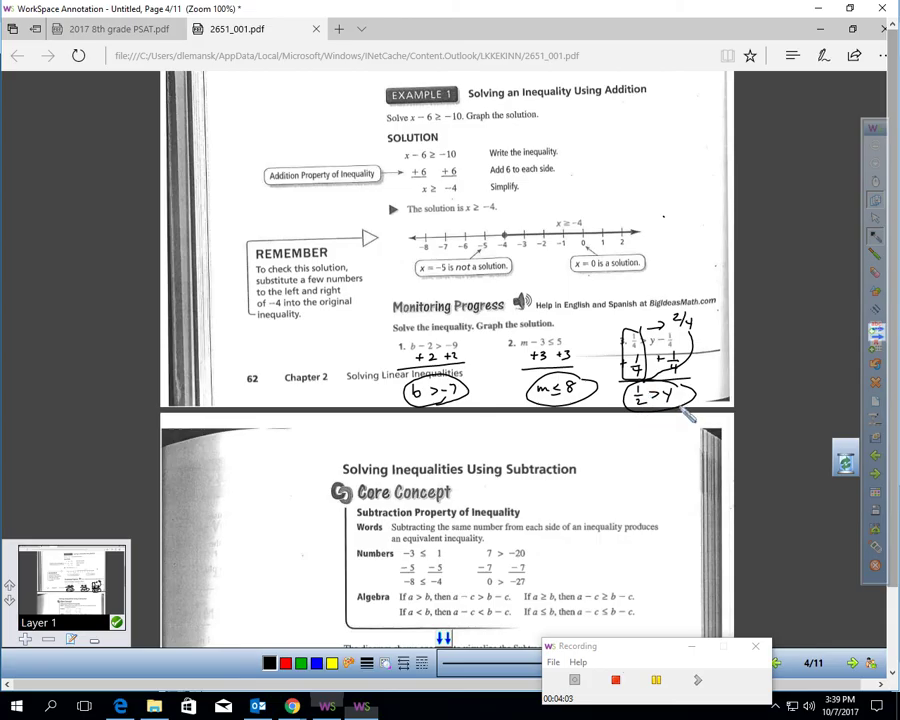
mouse_move(477, 331)
mouse_down()
mouse_move(559, 331)
mouse_move(557, 321)
mouse_move(480, 334)
mouse_up()
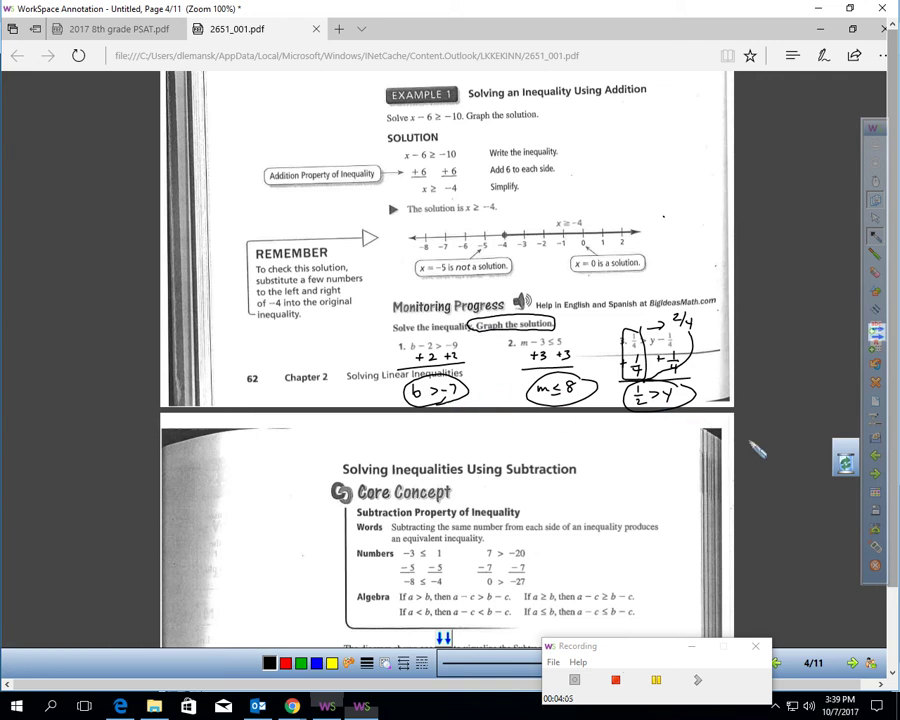
click(875, 479)
Flip between pages 4 and 5 to compare the number line paper, then advance to page 6 of 11.
click(875, 476)
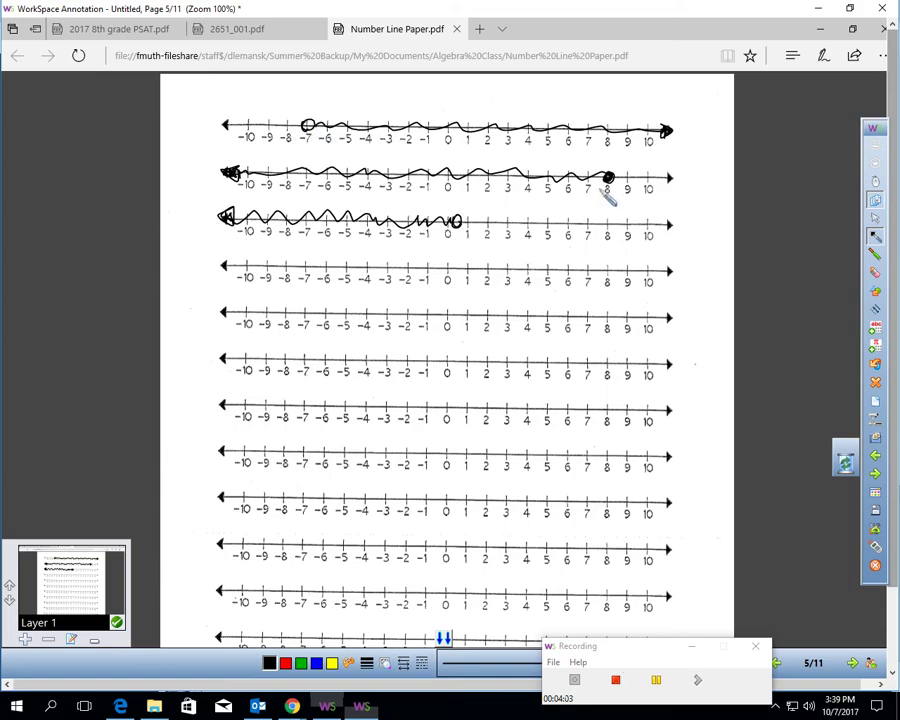
click(877, 458)
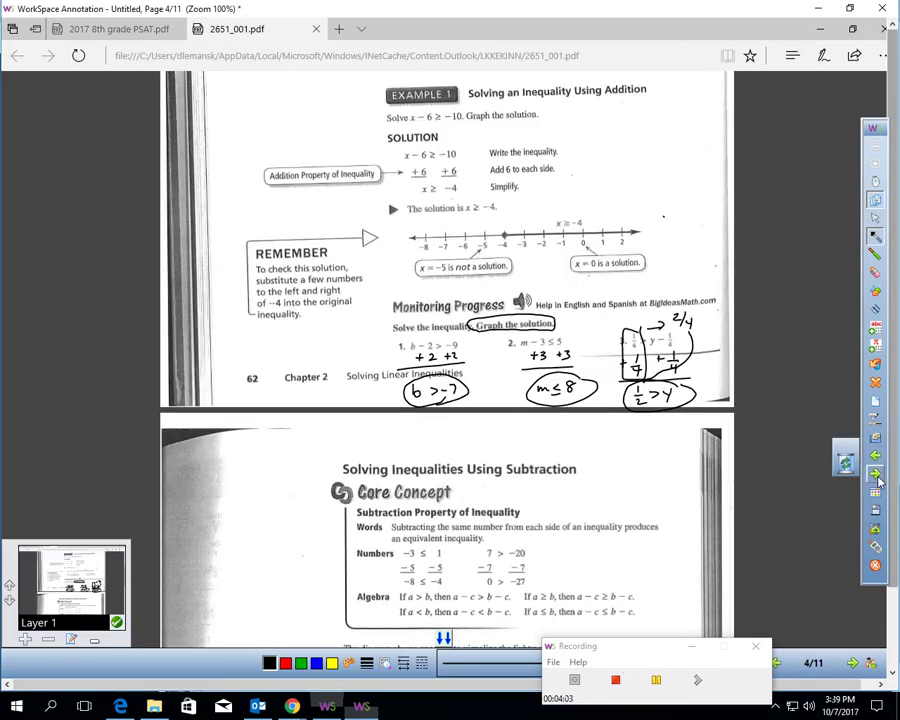
click(877, 476)
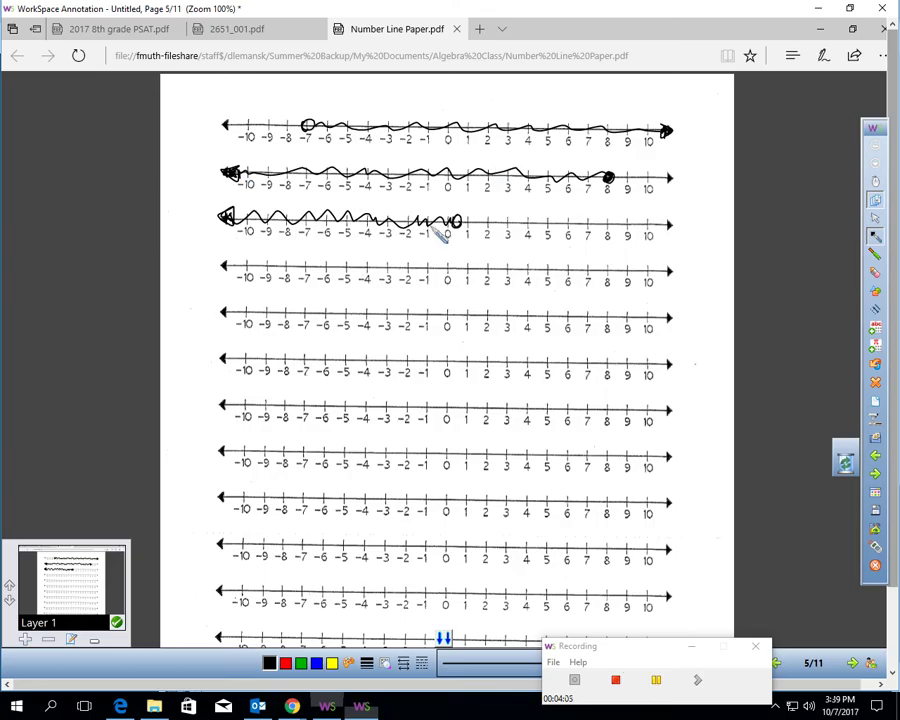
click(877, 458)
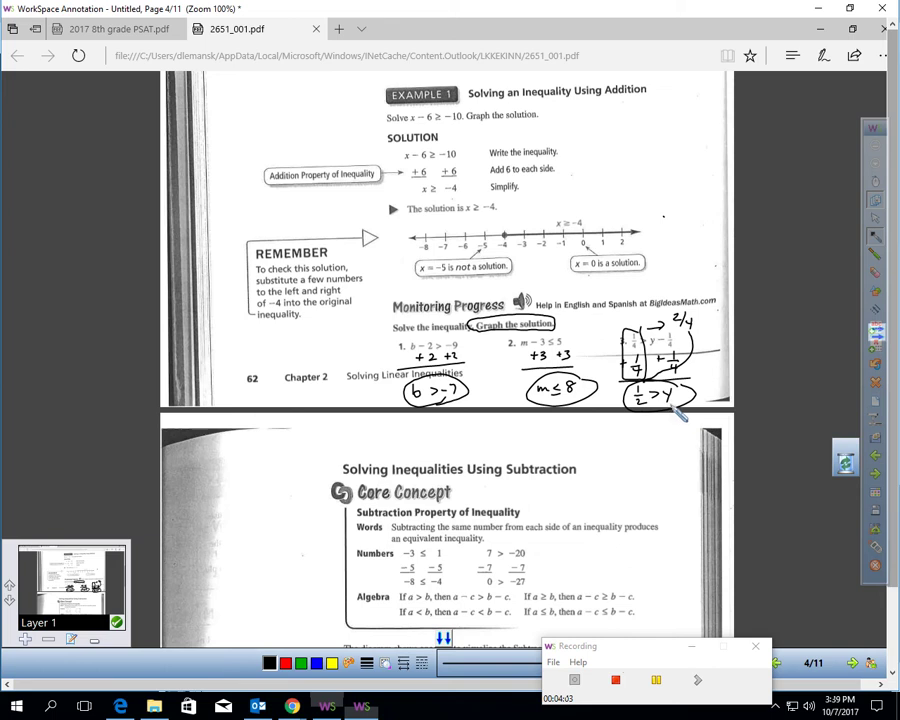
click(875, 474)
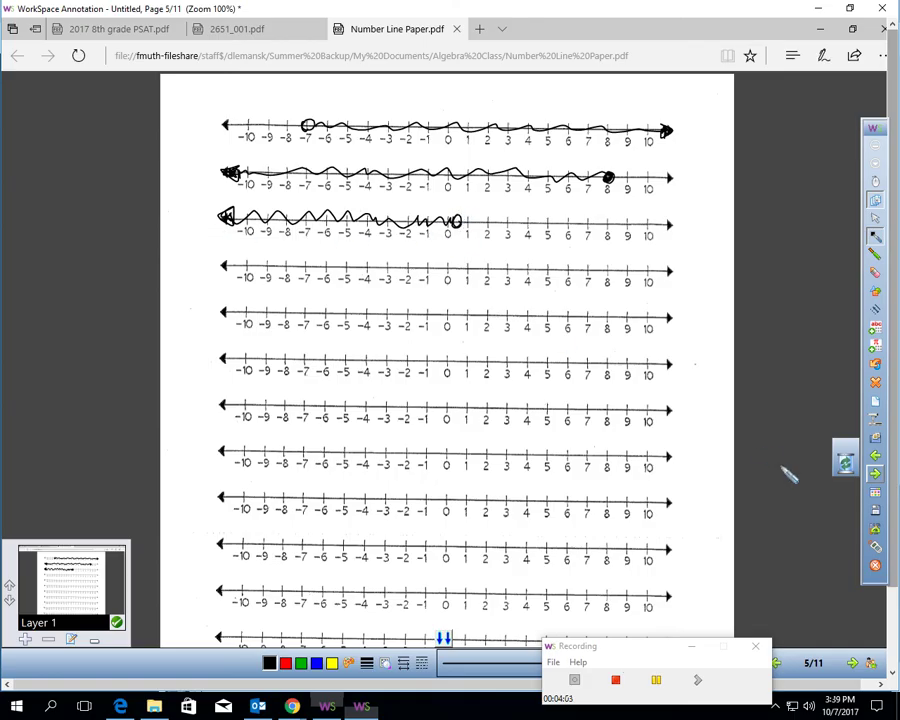
click(875, 475)
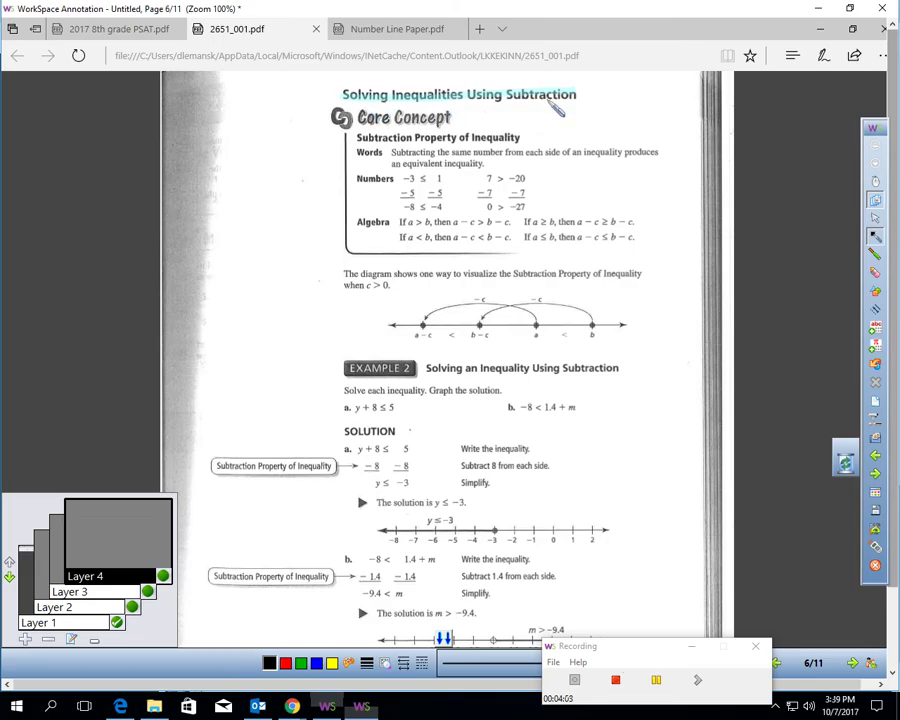
Highlight the Subtraction Property heading and definition in orange, tick the definition, and show Layer 3's yellow highlights.
click(875, 330)
drag(356, 137, 520, 137)
drag(391, 152, 658, 152)
drag(391, 163, 484, 163)
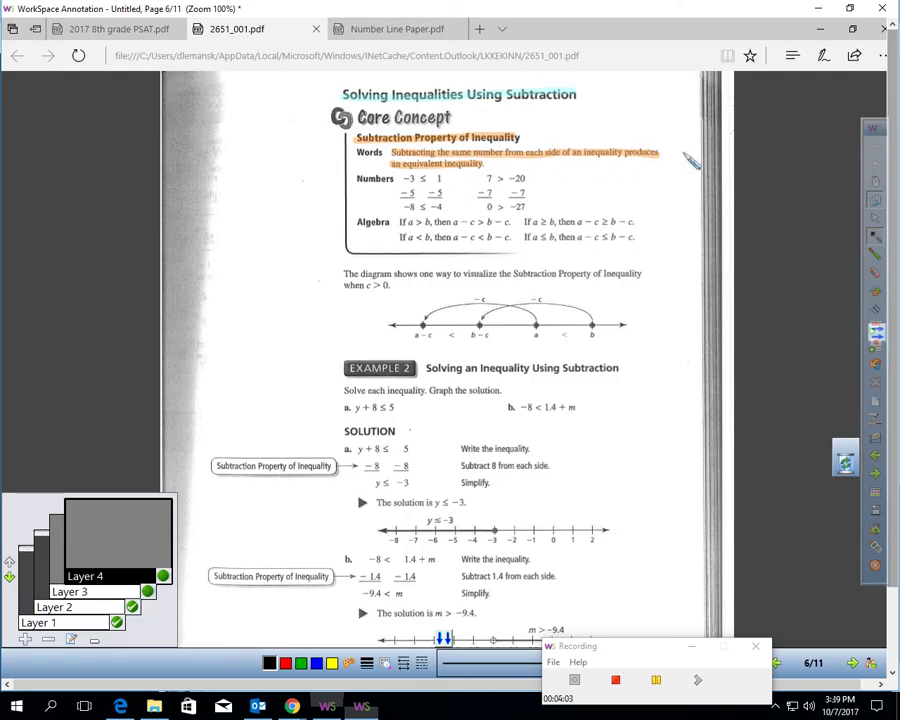
click(113, 612)
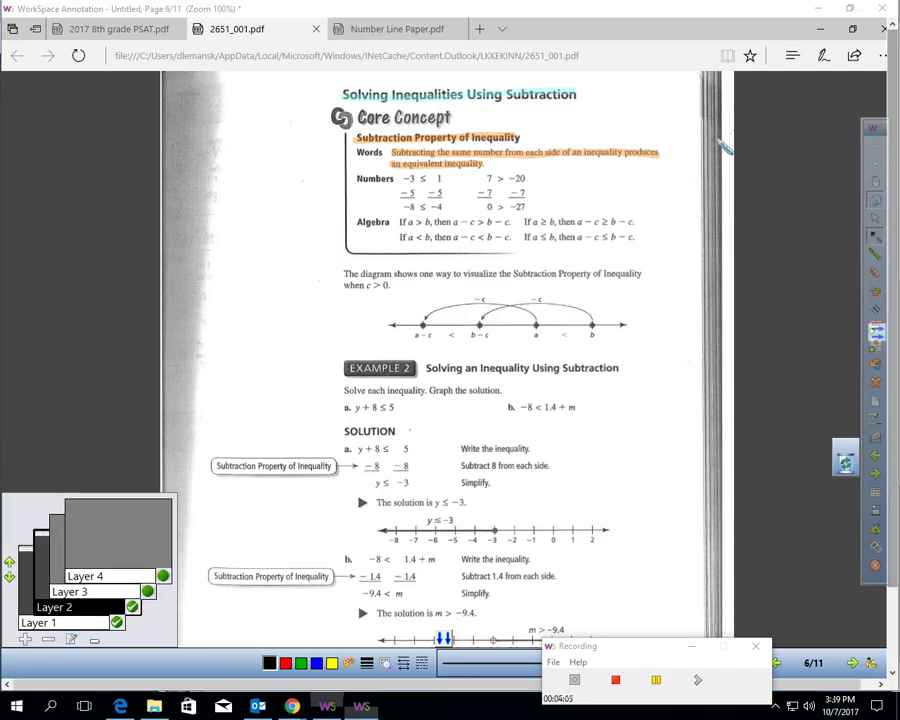
drag(662, 147, 682, 141)
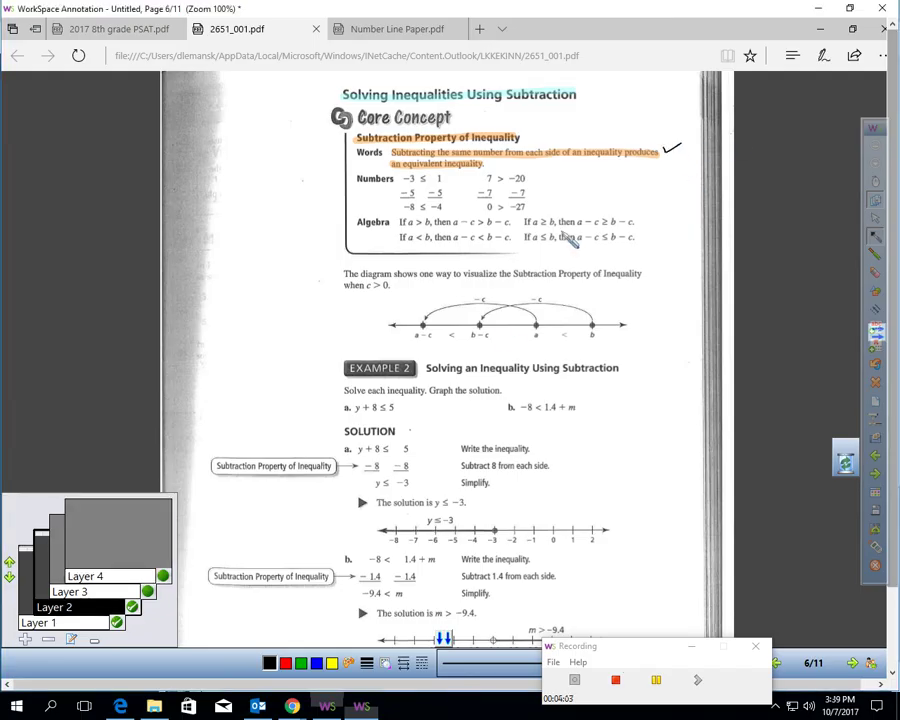
click(148, 592)
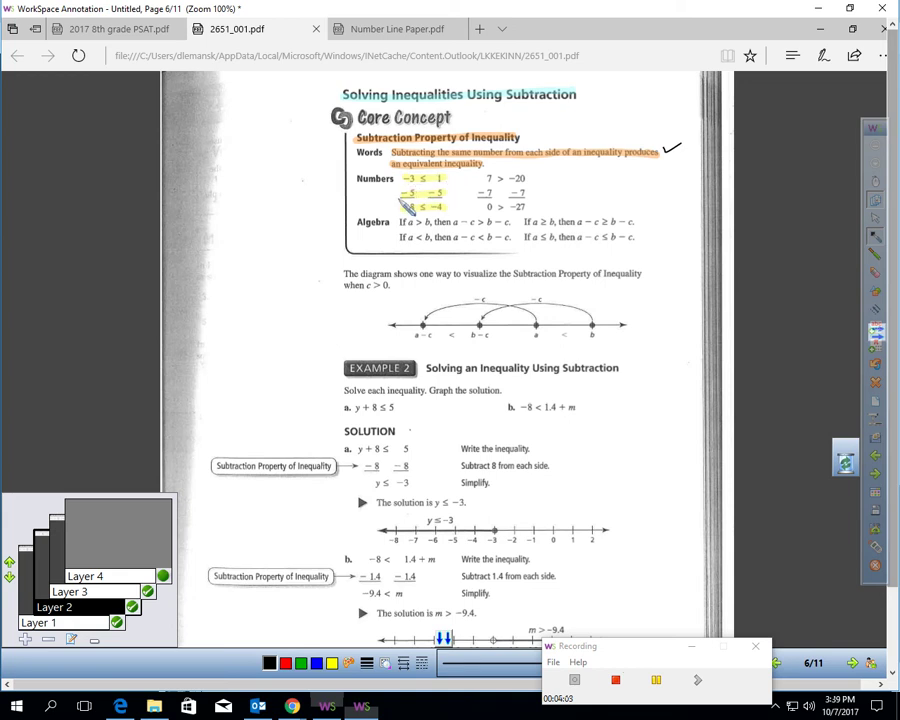
Highlight −8 ≤ −4 in yellow and circle it, then box and tick 0 > −27.
drag(412, 205, 448, 203)
mouse_move(398, 200)
mouse_down()
mouse_move(447, 207)
mouse_move(397, 211)
mouse_up()
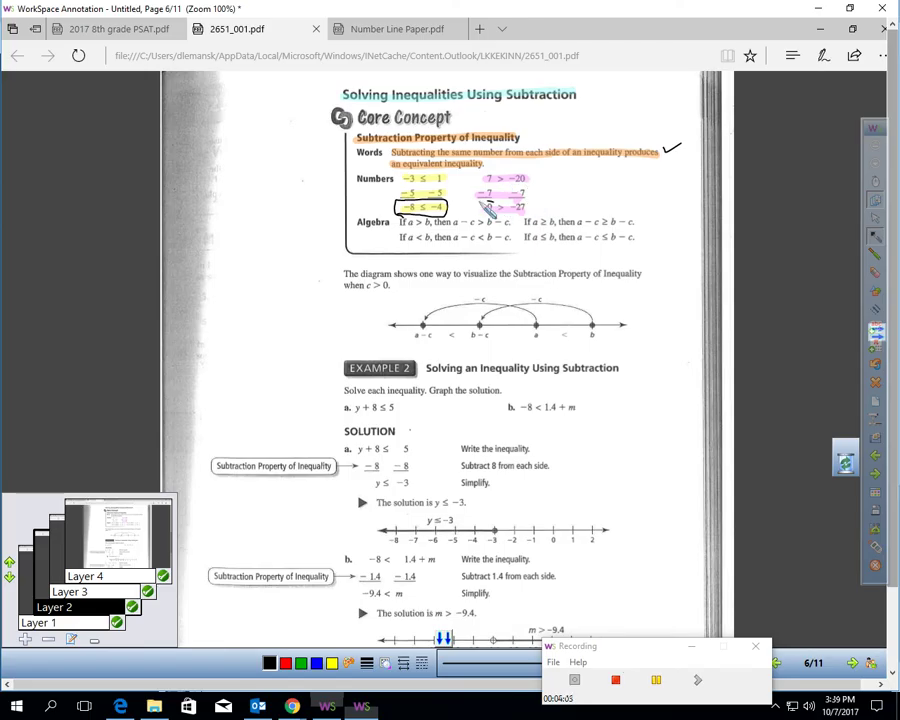
mouse_move(482, 200)
mouse_down()
mouse_move(530, 214)
mouse_move(497, 206)
mouse_up()
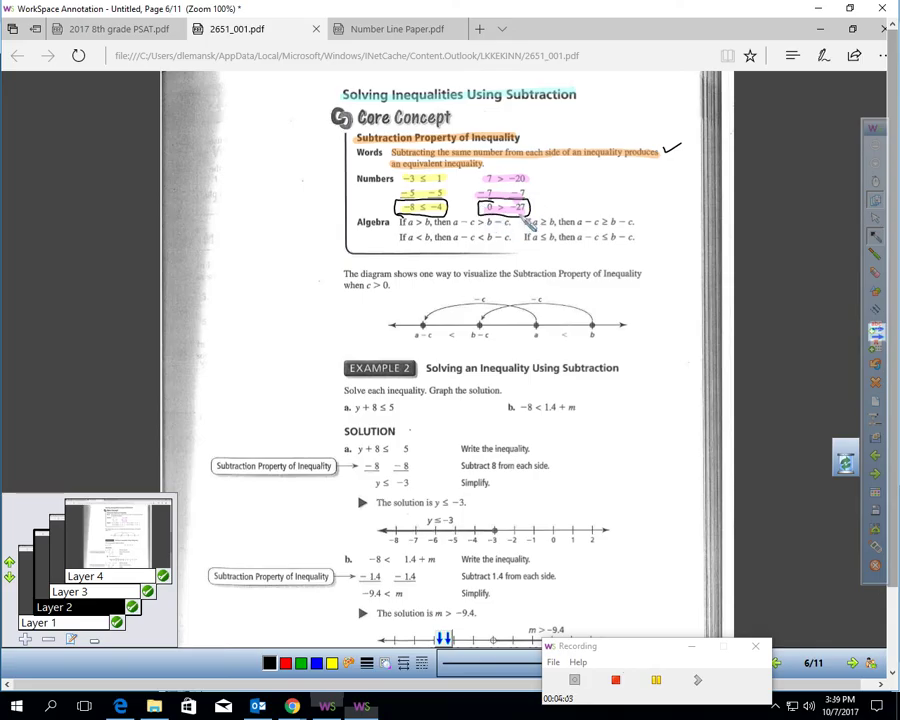
drag(537, 203, 553, 199)
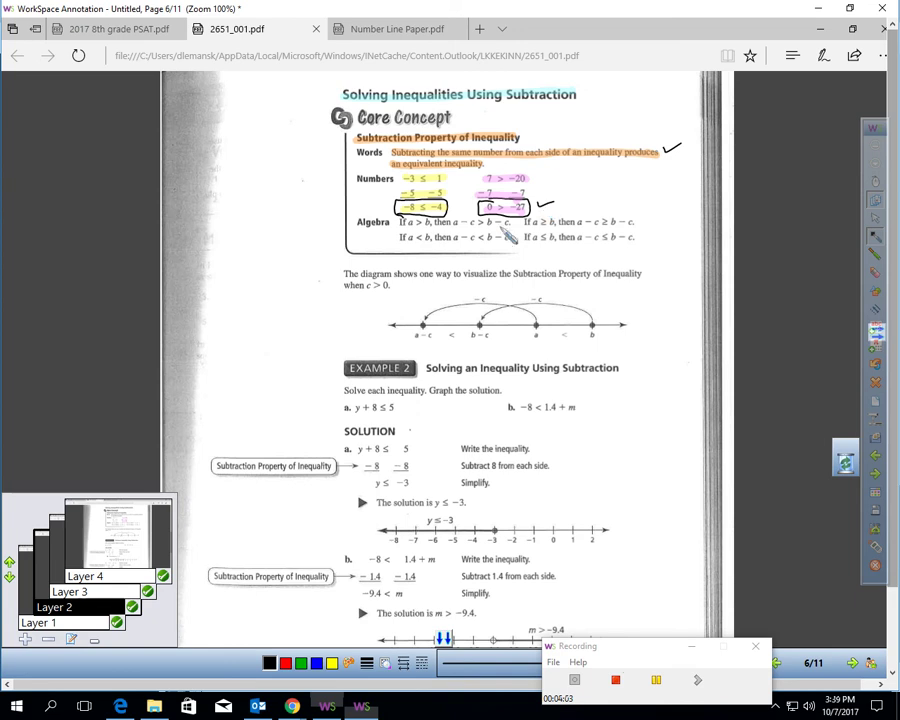